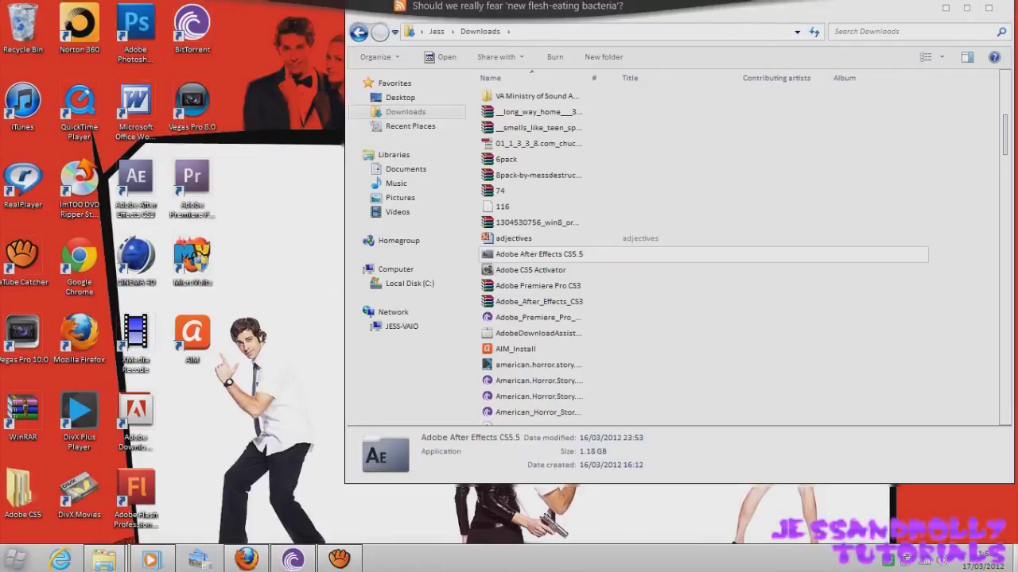
Step: Run Set-up from the SOFTWARE subfolder of the Adobe After Effects CS5.5 folder in the personal user folder
{"action": "key", "text": "super"}
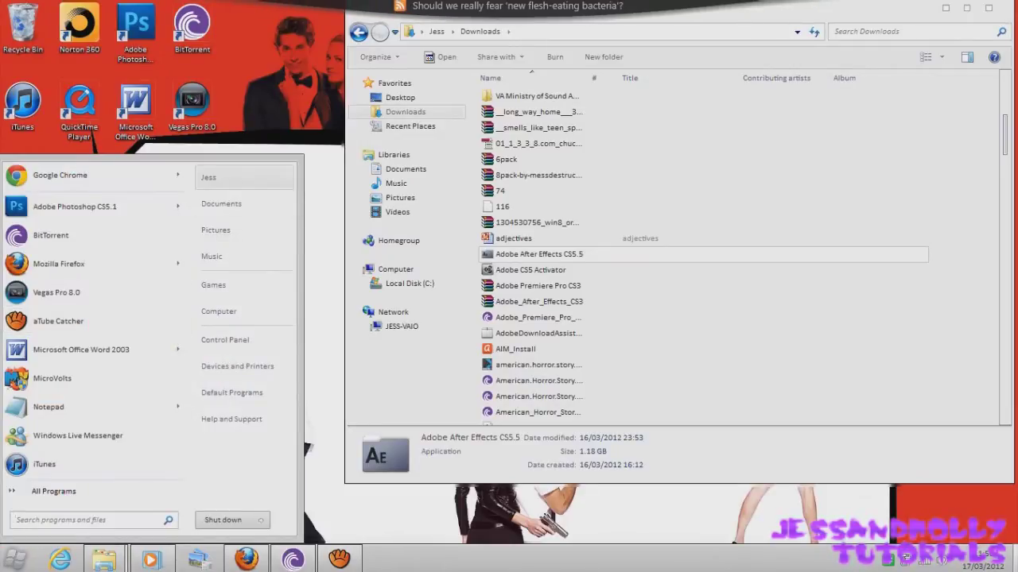
{"action": "left_click", "coordinate": [208, 177]}
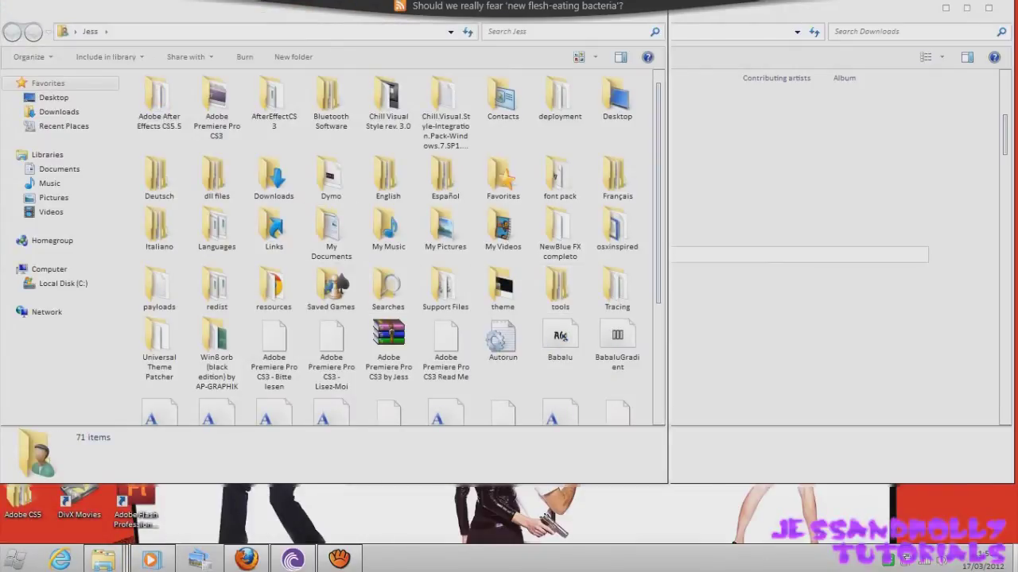
{"action": "double_click", "coordinate": [159, 101]}
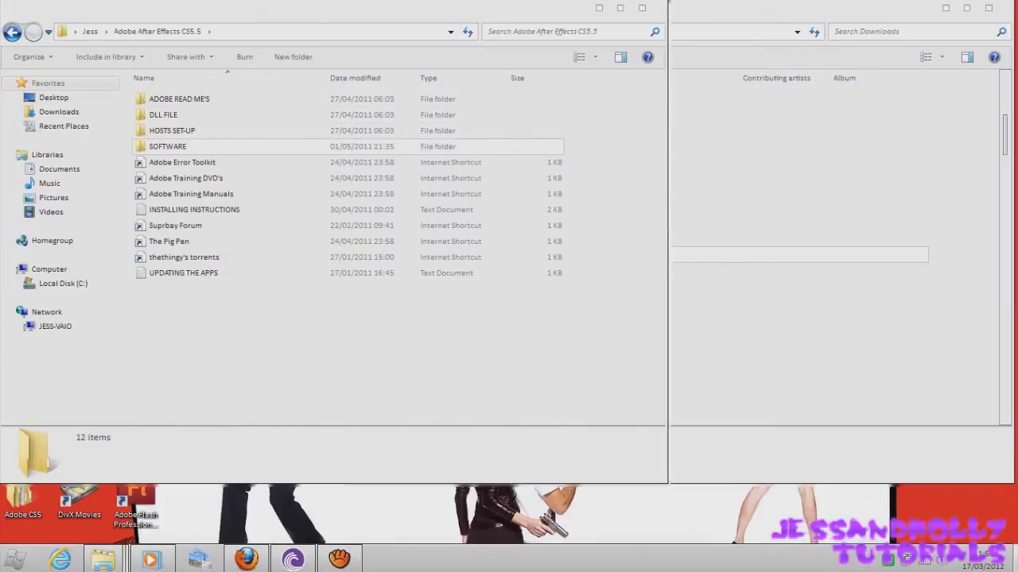
{"action": "double_click", "coordinate": [166, 146]}
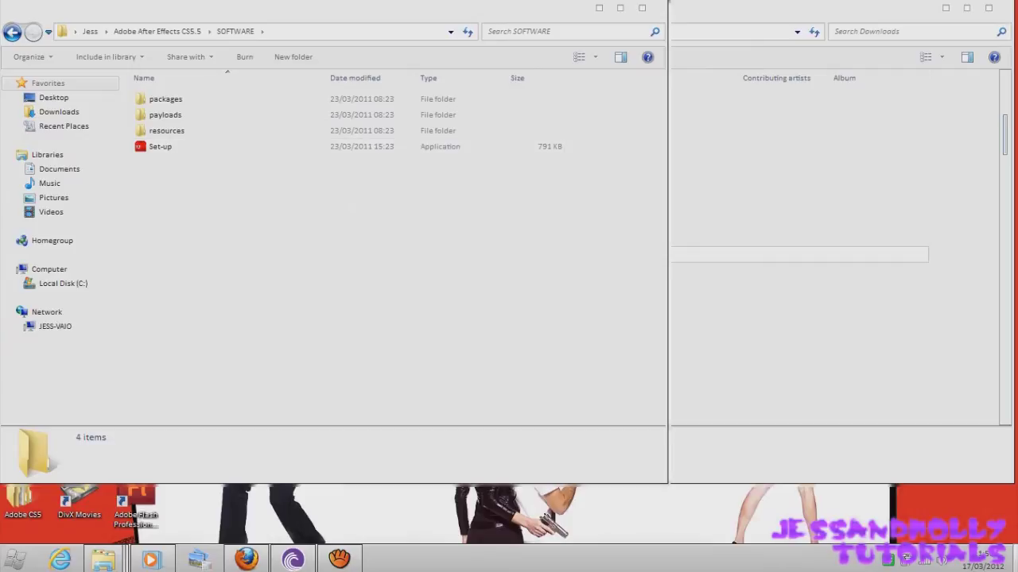
{"action": "double_click", "coordinate": [161, 146]}
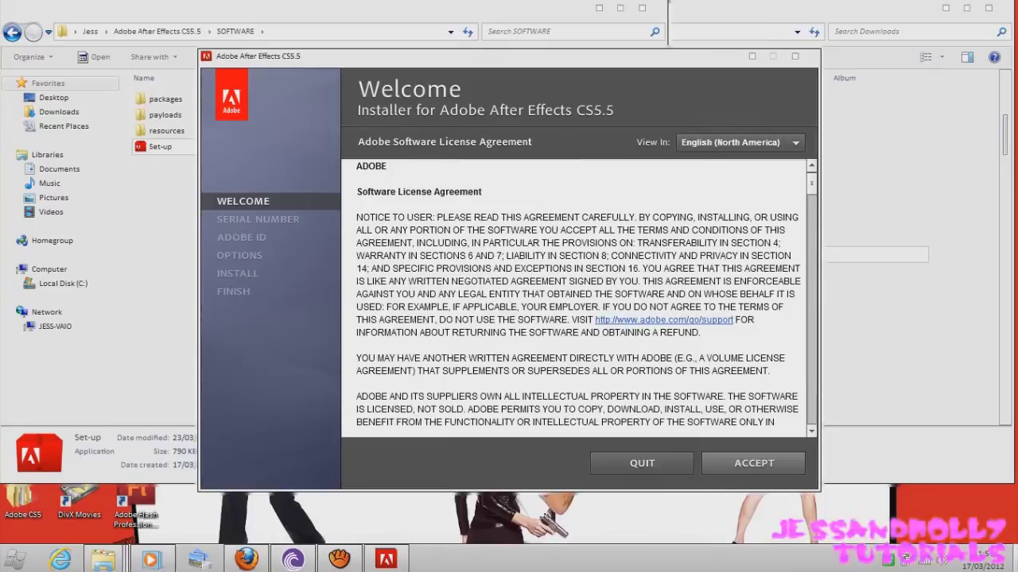
Step: Accept the license agreement and choose to install the product as a trial in English (International)
{"action": "left_click", "coordinate": [754, 462]}
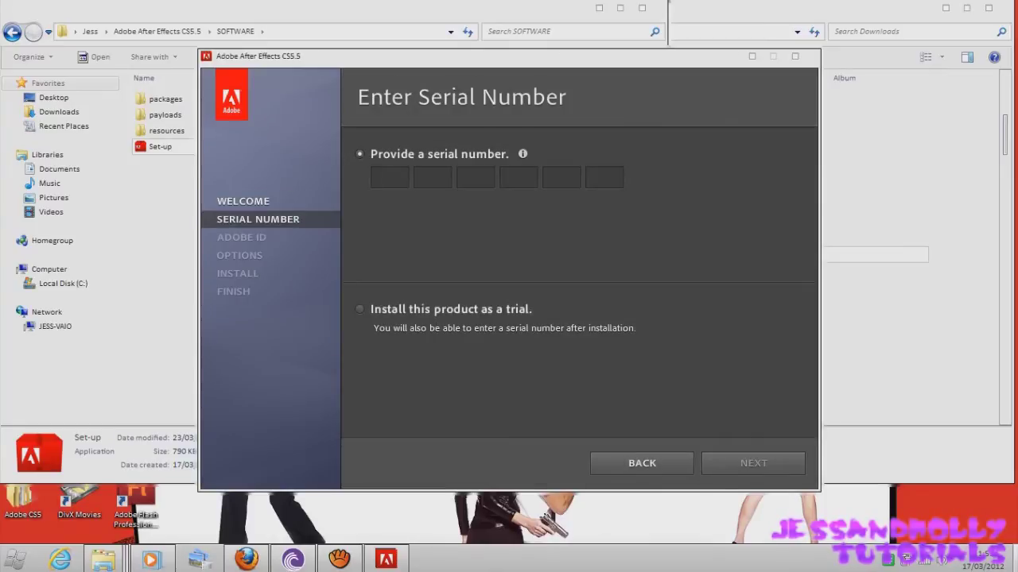
{"action": "left_click", "coordinate": [360, 309]}
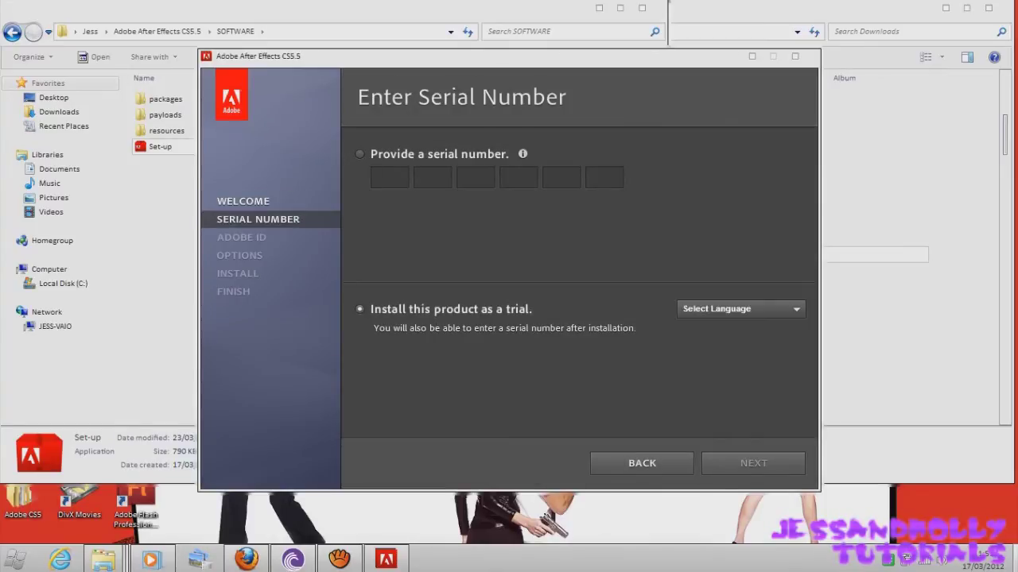
{"action": "left_click", "coordinate": [740, 309]}
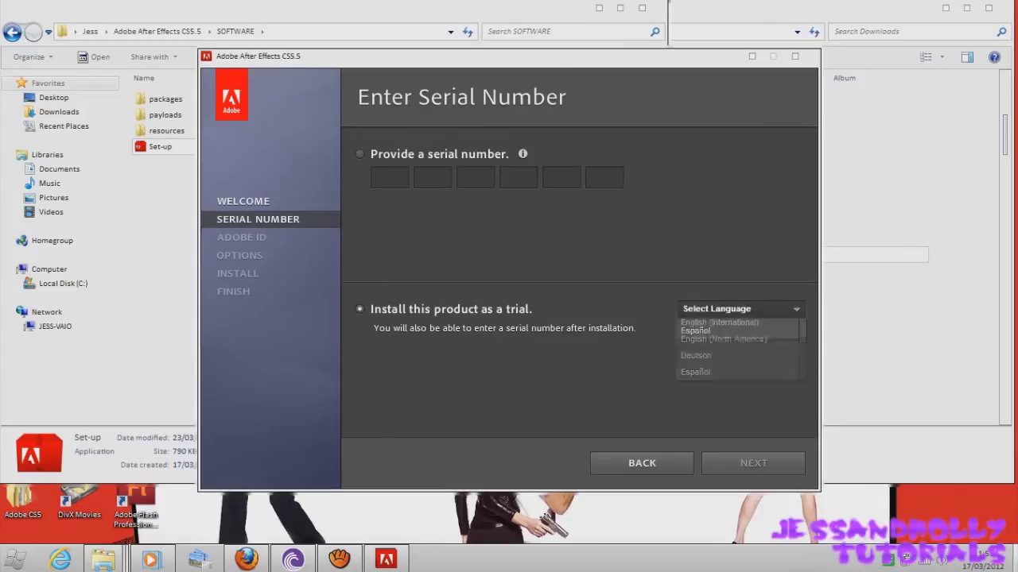
{"action": "left_click", "coordinate": [719, 344]}
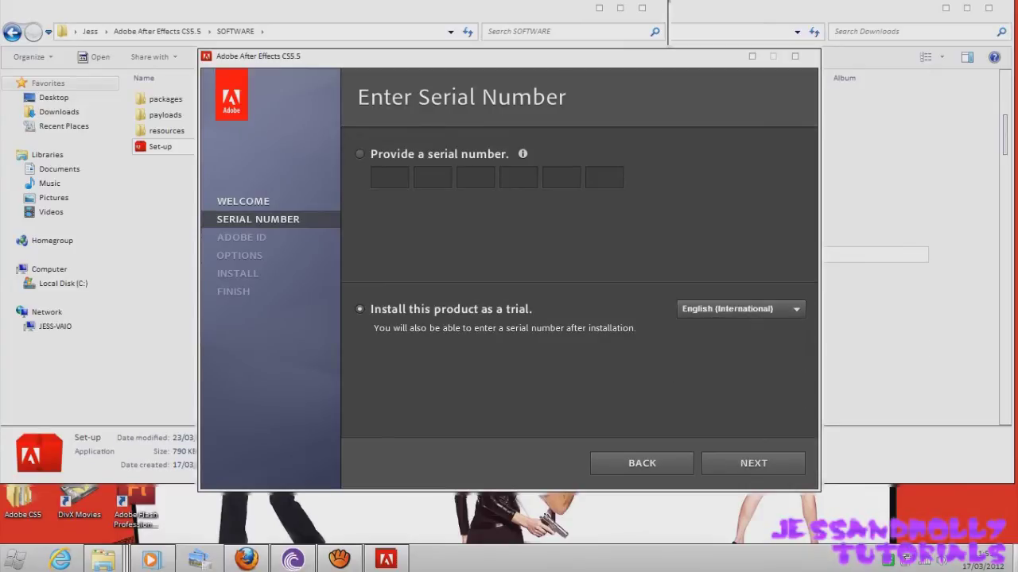
{"action": "left_click", "coordinate": [754, 463]}
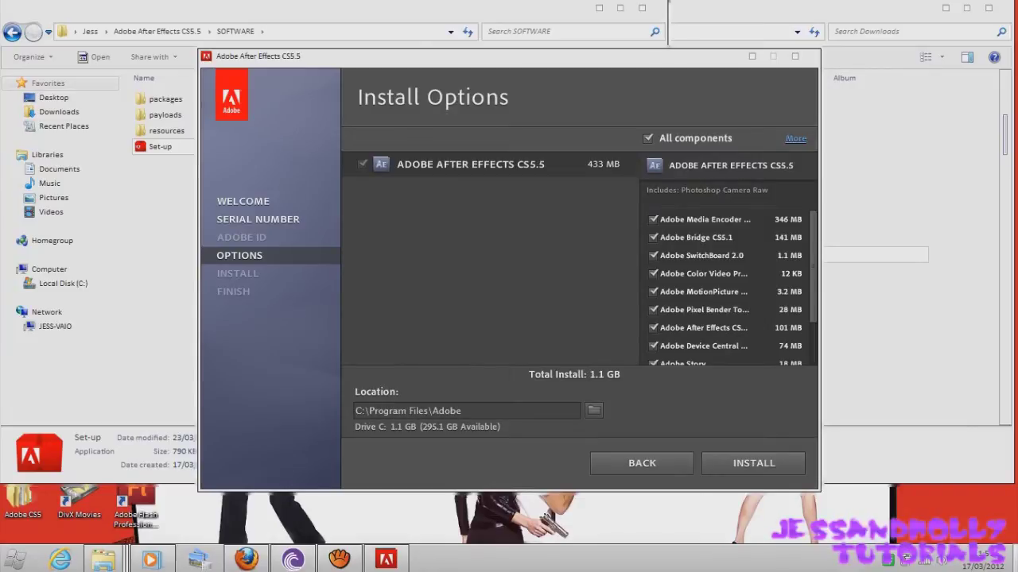
Step: Install After Effects CS5.5 with all components to C:\Program Files\Adobe and close the finished installer
{"action": "mouse_move", "coordinate": [812, 266]}
{"action": "left_mouse_down"}
{"action": "mouse_move", "coordinate": [812, 310]}
{"action": "mouse_move", "coordinate": [812, 266]}
{"action": "left_mouse_up"}
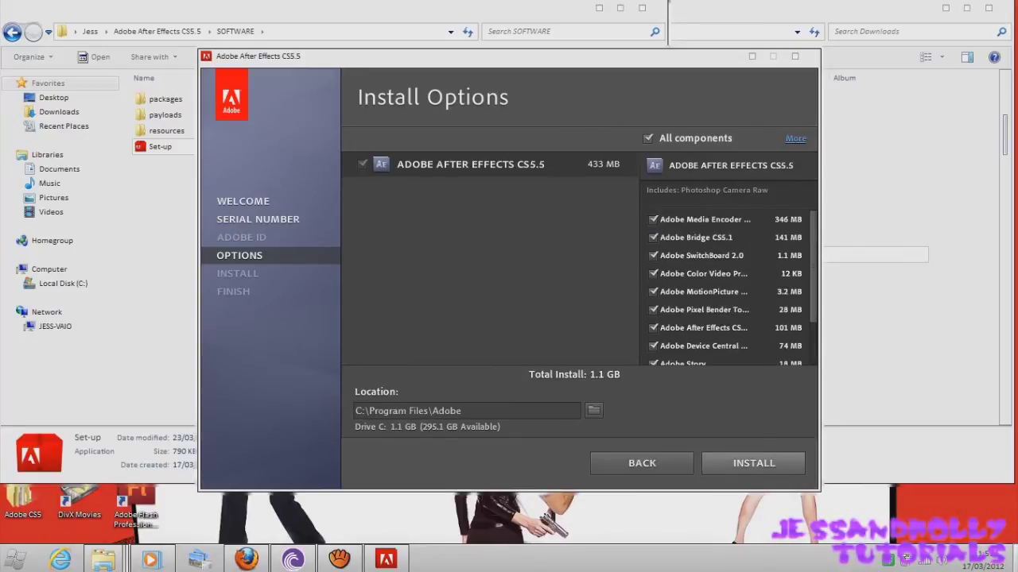
{"action": "left_click", "coordinate": [753, 463]}
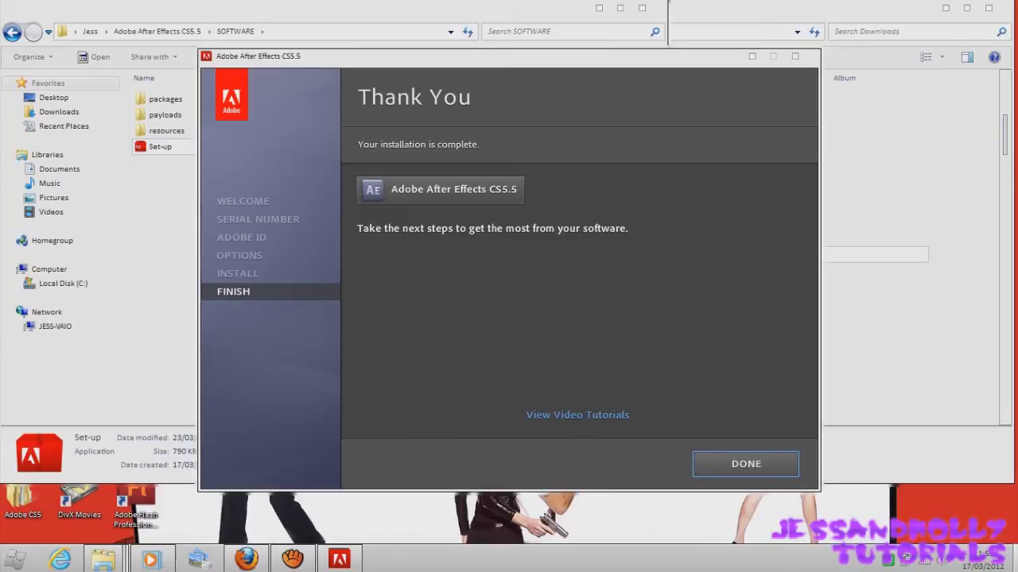
{"action": "left_click", "coordinate": [746, 465]}
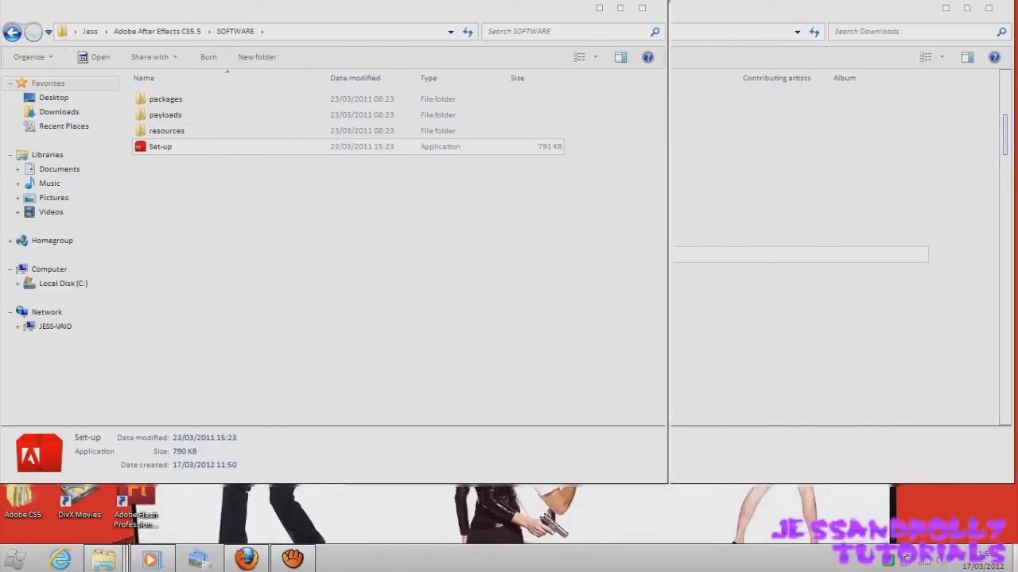
Step: Open the 64bit folder inside DLL FILE of the Adobe After Effects CS5.5 folder, and minimize both Explorer windows
{"action": "left_click", "coordinate": [12, 31]}
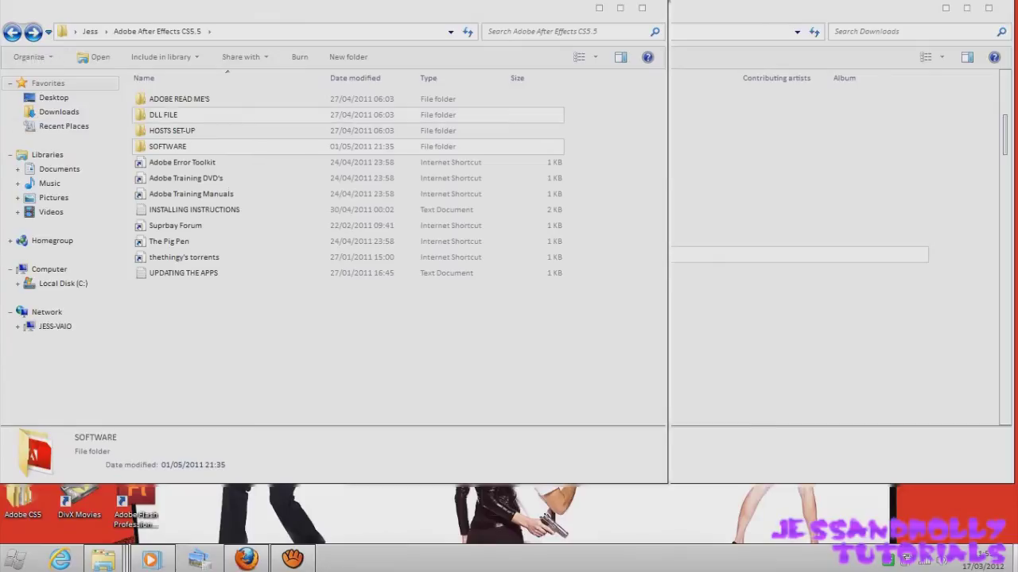
{"action": "double_click", "coordinate": [163, 114]}
{"action": "double_click", "coordinate": [158, 99]}
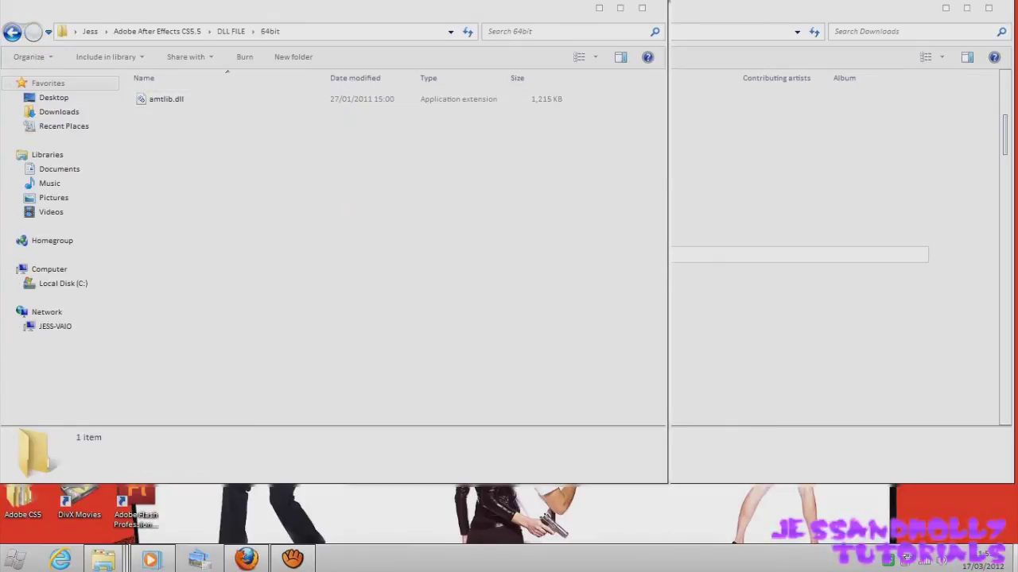
{"action": "left_click", "coordinate": [600, 8]}
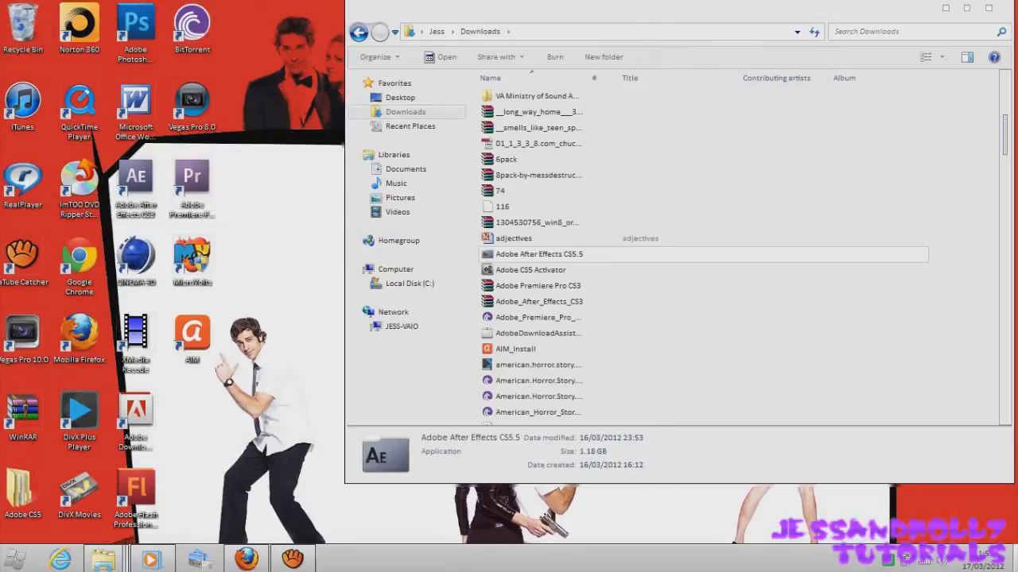
{"action": "left_click", "coordinate": [945, 8]}
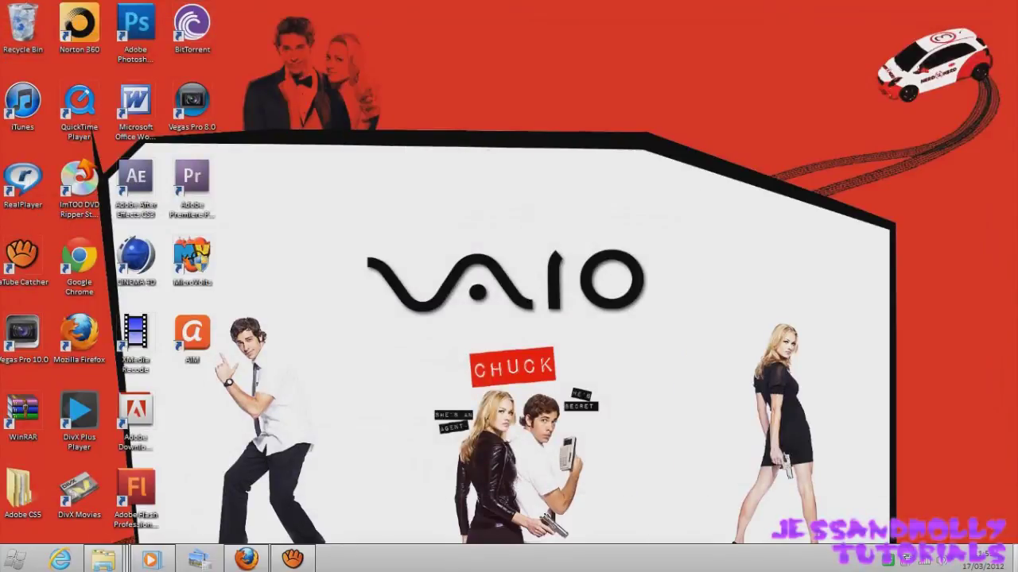
Step: Open the Support Files folder under C:\Program Files\Adobe\Adobe After Effects CS5.5 in a new Explorer window
{"action": "key", "text": "super"}
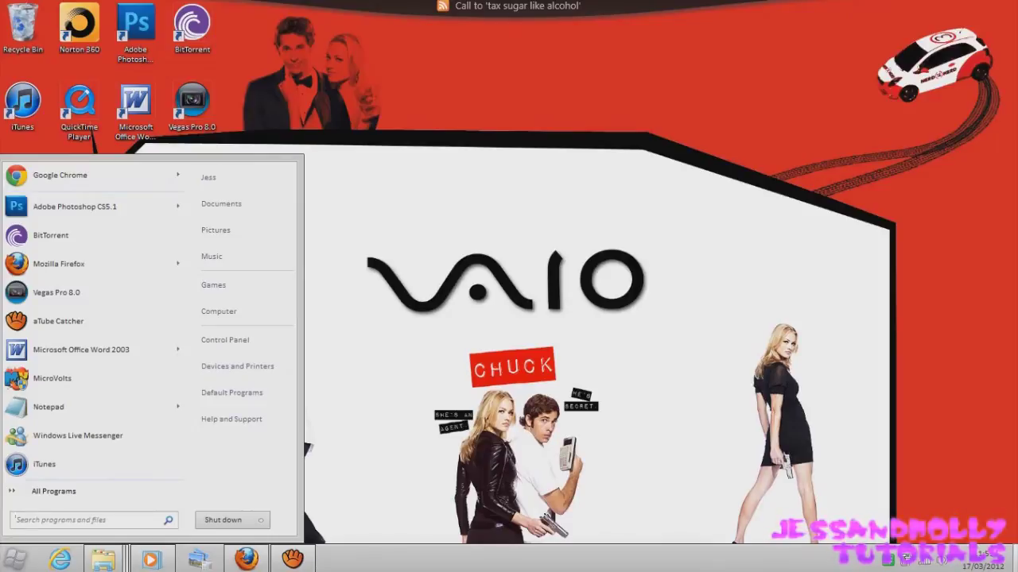
{"action": "left_click", "coordinate": [219, 311]}
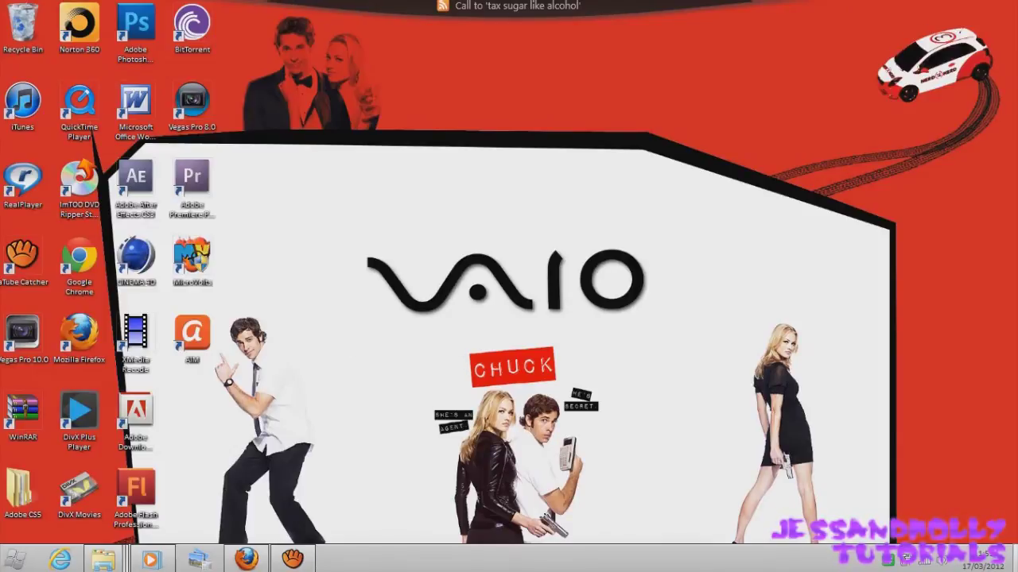
{"action": "double_click", "coordinate": [216, 127]}
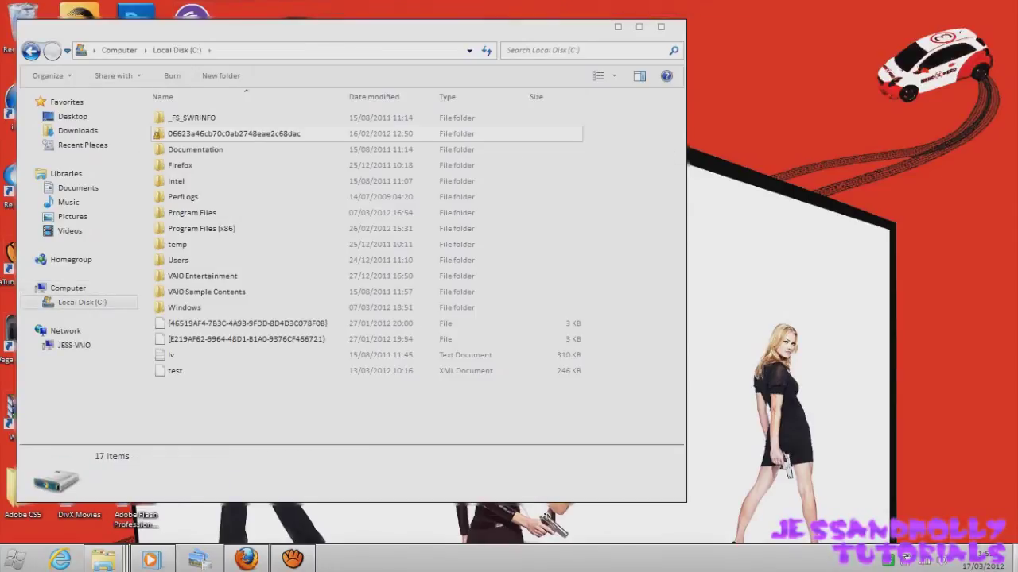
{"action": "double_click", "coordinate": [192, 212]}
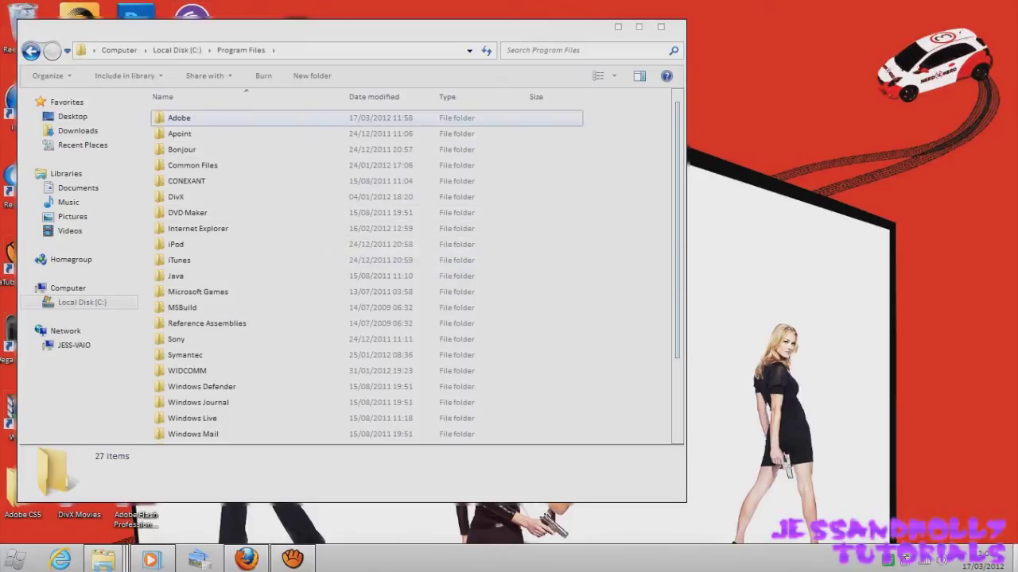
{"action": "double_click", "coordinate": [191, 118]}
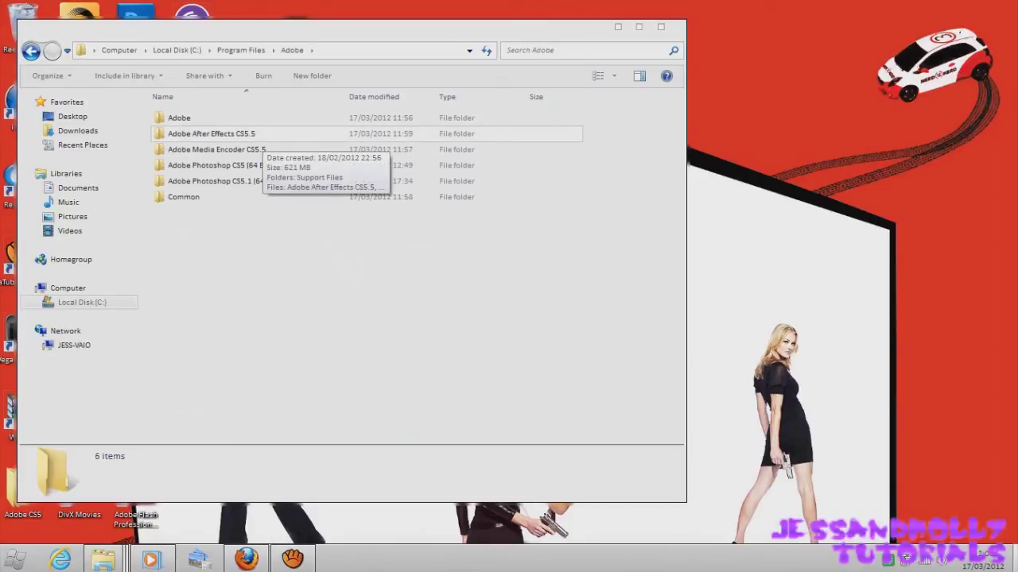
{"action": "double_click", "coordinate": [258, 134]}
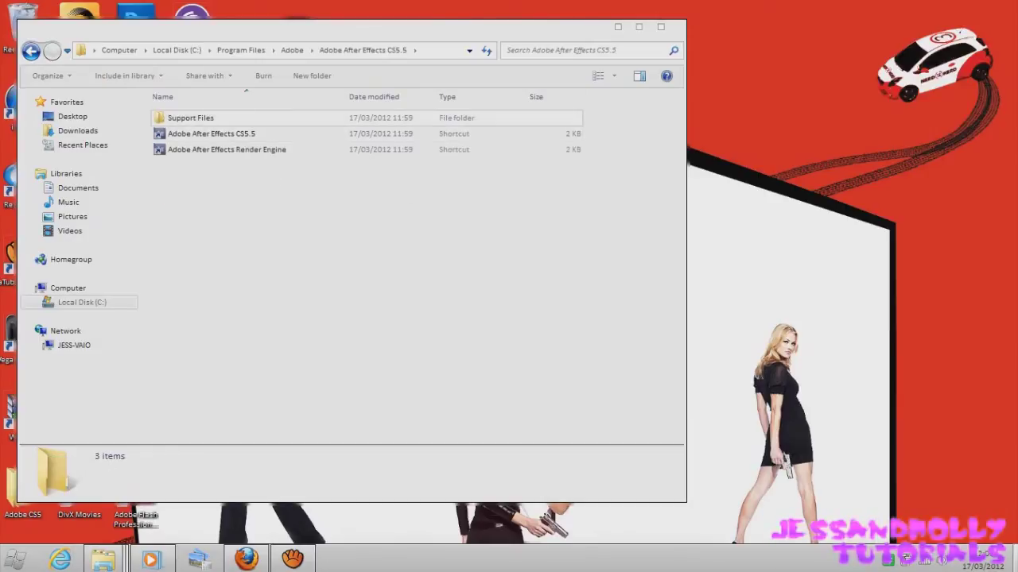
{"action": "double_click", "coordinate": [191, 118]}
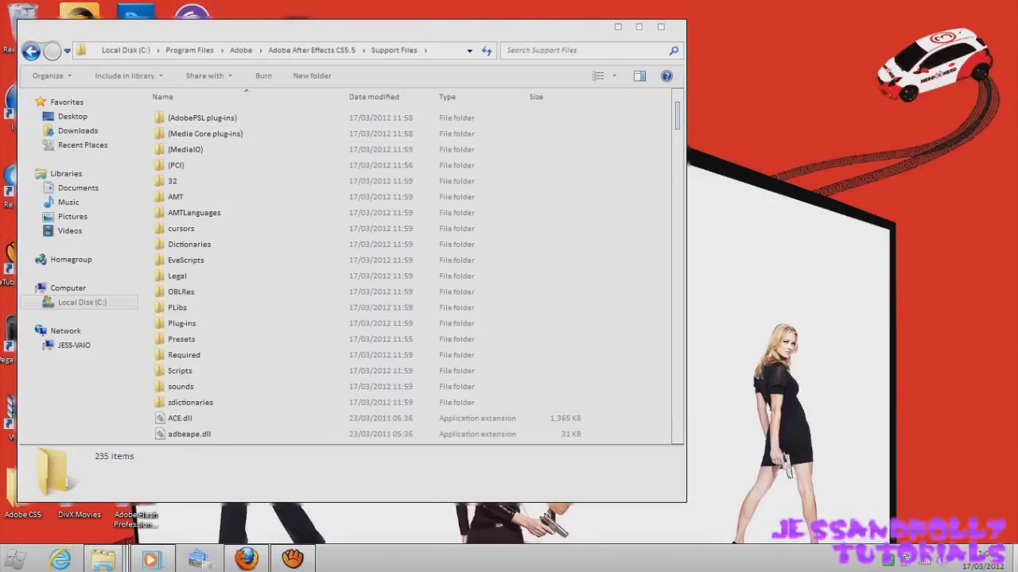
Step: Copy amtlib.dll from the 64bit folder into Support Files, replacing the existing file
{"action": "mouse_move", "coordinate": [103, 560]}
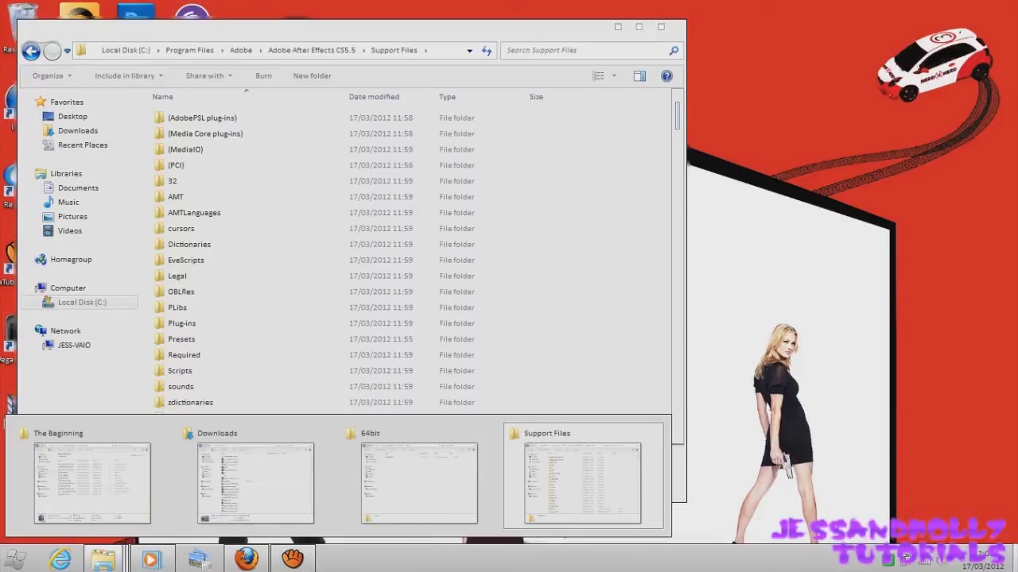
{"action": "left_click", "coordinate": [418, 483]}
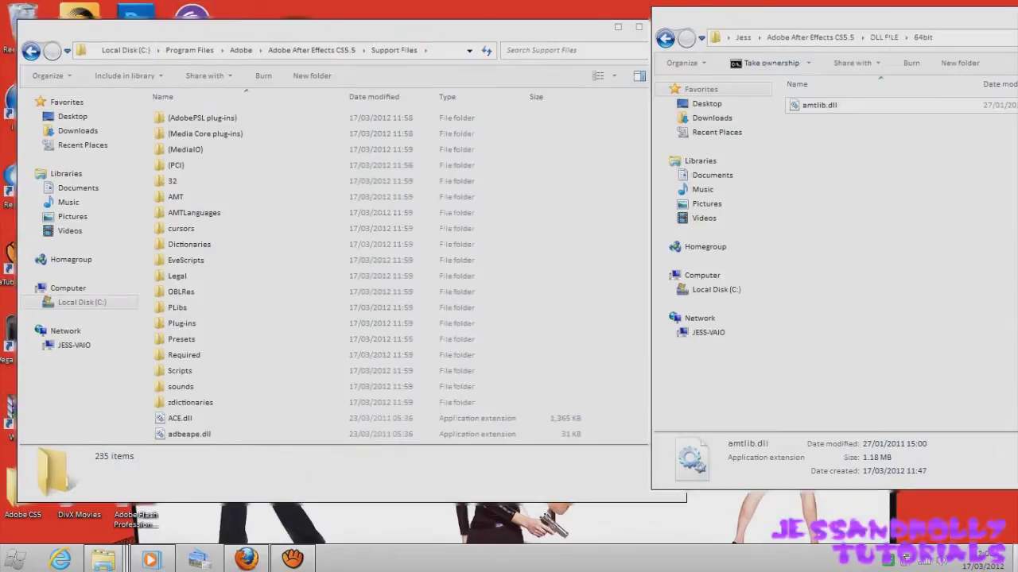
{"action": "right_click", "coordinate": [622, 233]}
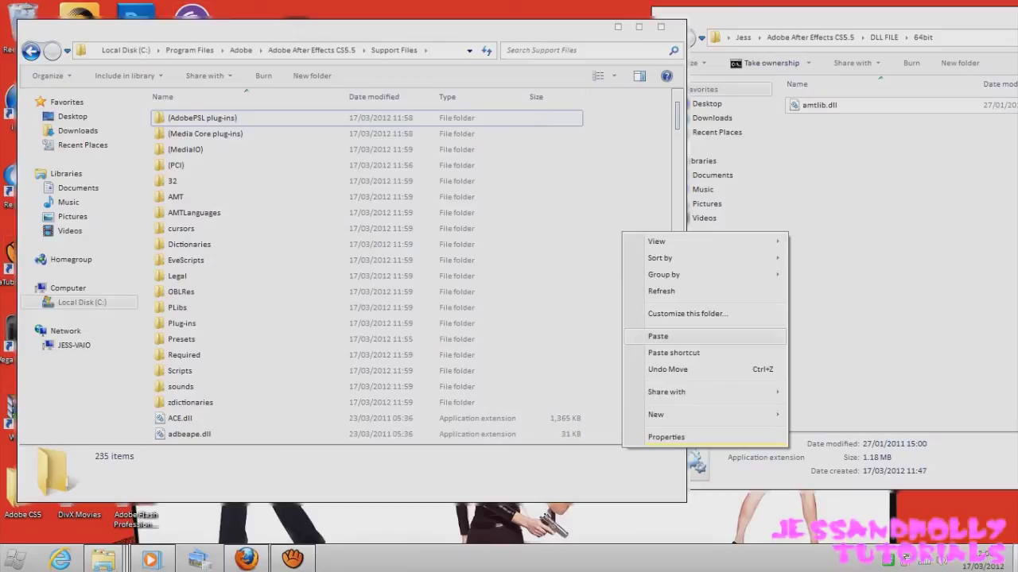
{"action": "left_click", "coordinate": [668, 336]}
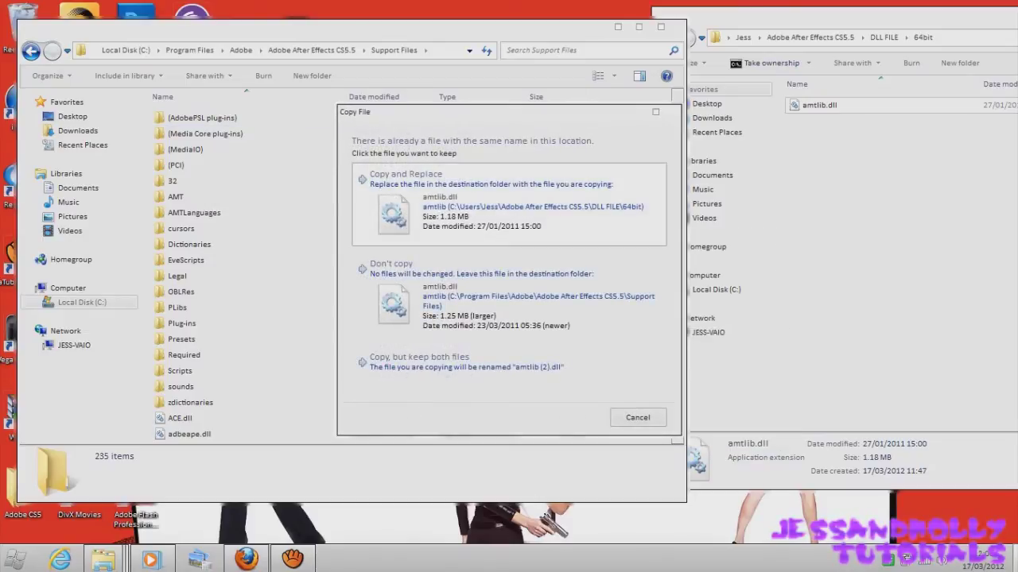
{"action": "left_click", "coordinate": [405, 174]}
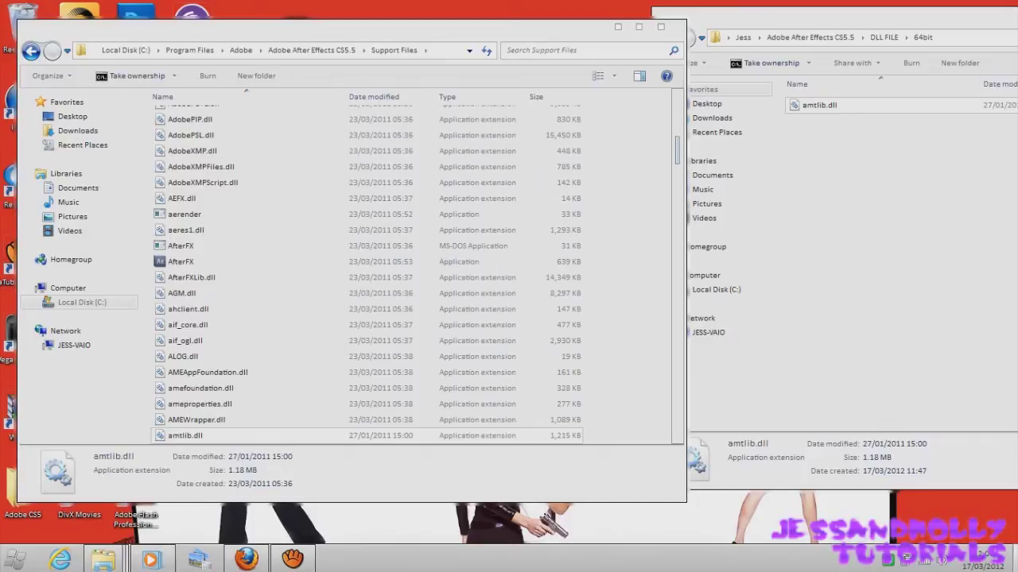
Step: Close the Support Files and 64bit folder windows
{"action": "left_click", "coordinate": [626, 302]}
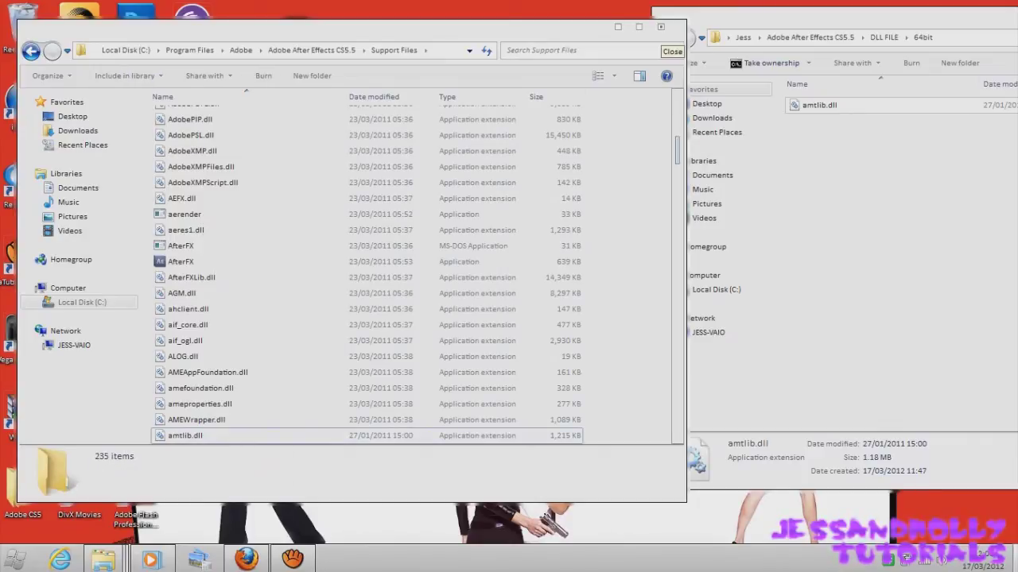
{"action": "left_click", "coordinate": [660, 27]}
{"action": "left_click_drag", "start_coordinate": [779, 17], "coordinate": [410, 26]}
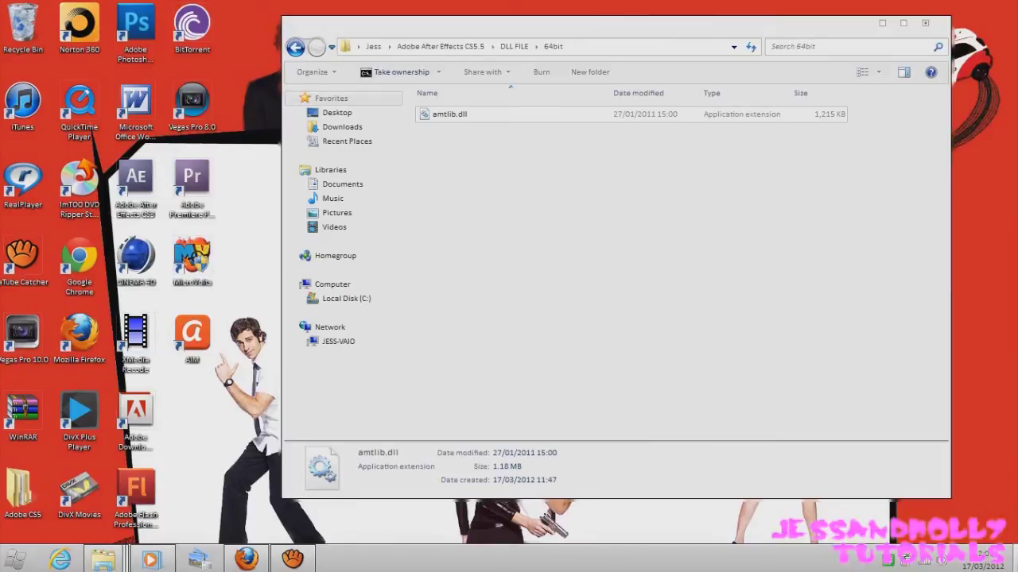
{"action": "left_click", "coordinate": [924, 23]}
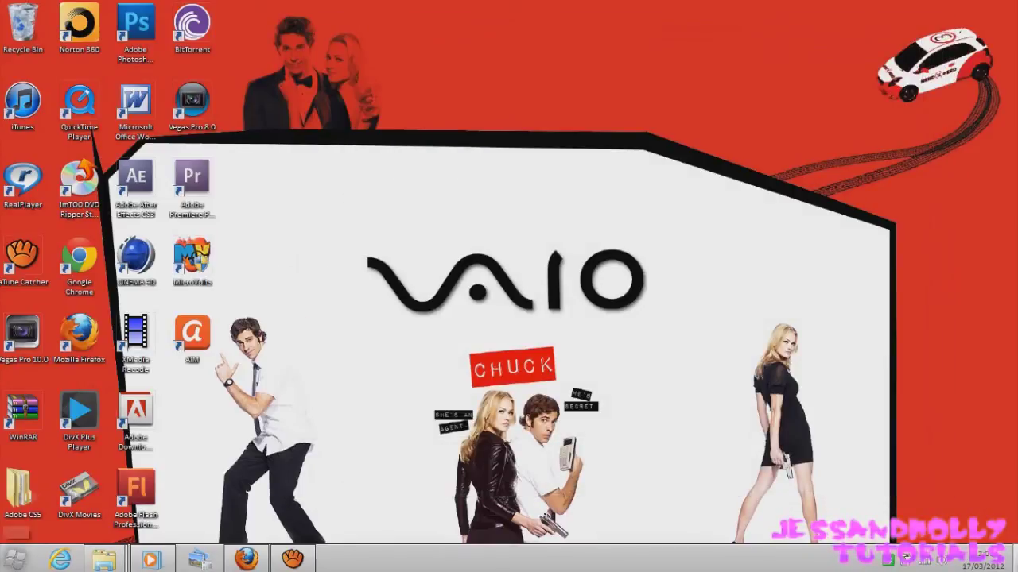
Step: Launch Adobe After Effects CS5.5 from the list of installed programs
{"action": "key", "text": "super"}
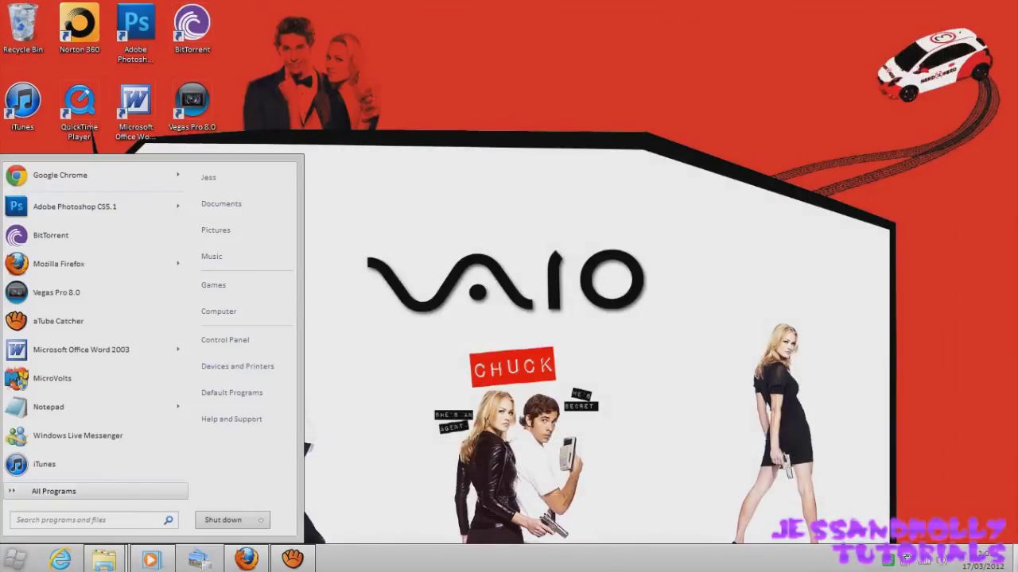
{"action": "left_click", "coordinate": [54, 491]}
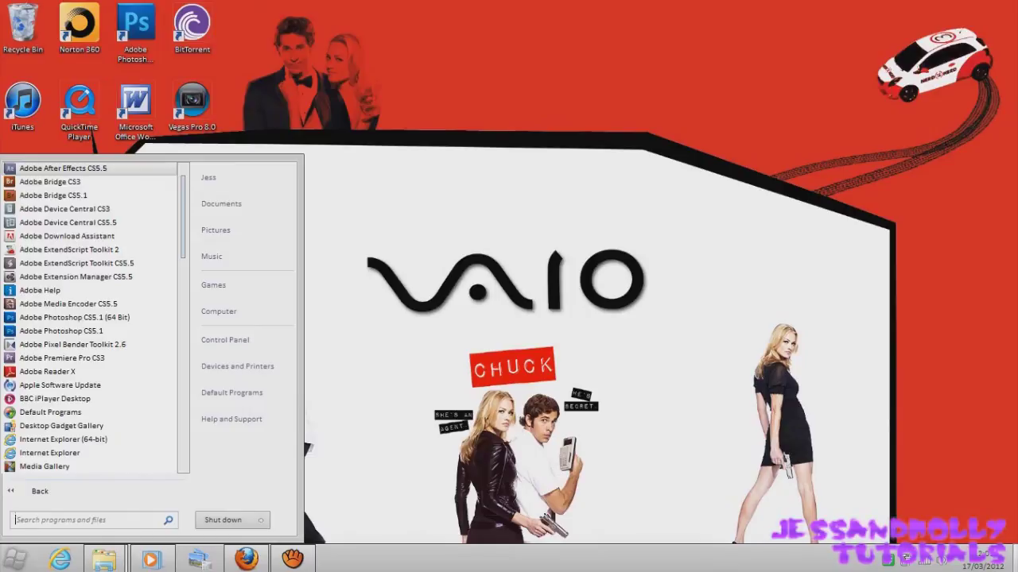
{"action": "left_click", "coordinate": [80, 169]}
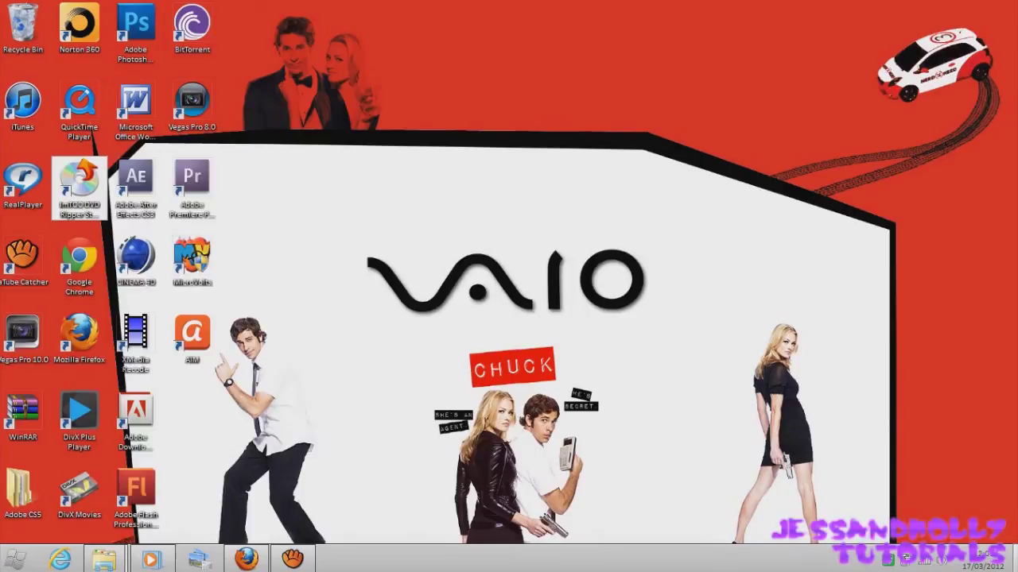